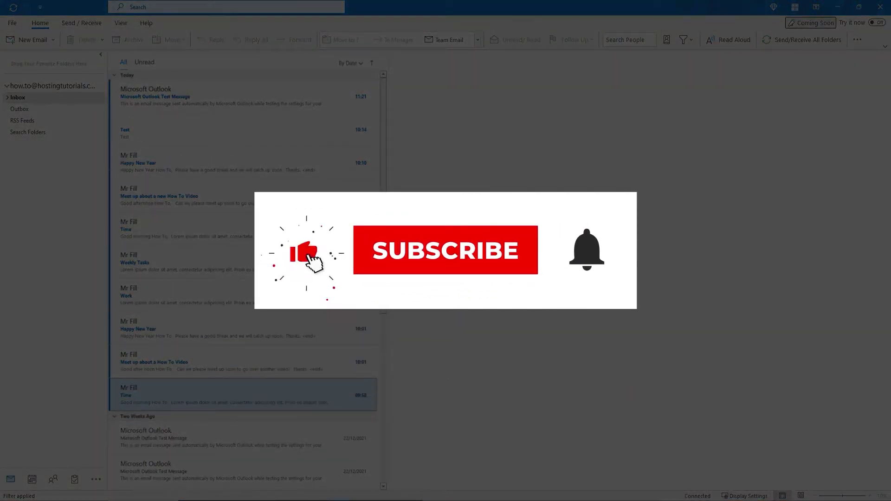
Step: Go to Services > My Services and open the cPanel Maximum hosting for hostingtutorials.co.uk
scroll(243, 281, down, 1)
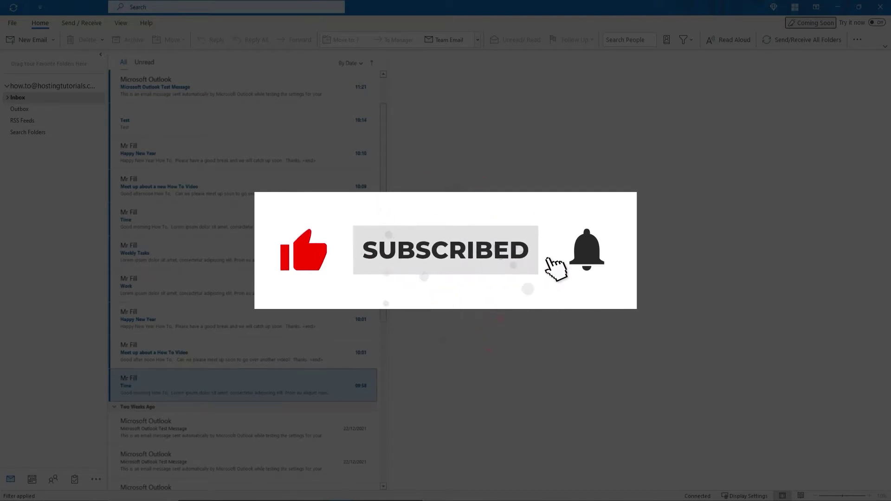
scroll(242, 281, down, 1)
scroll(243, 281, down, 1)
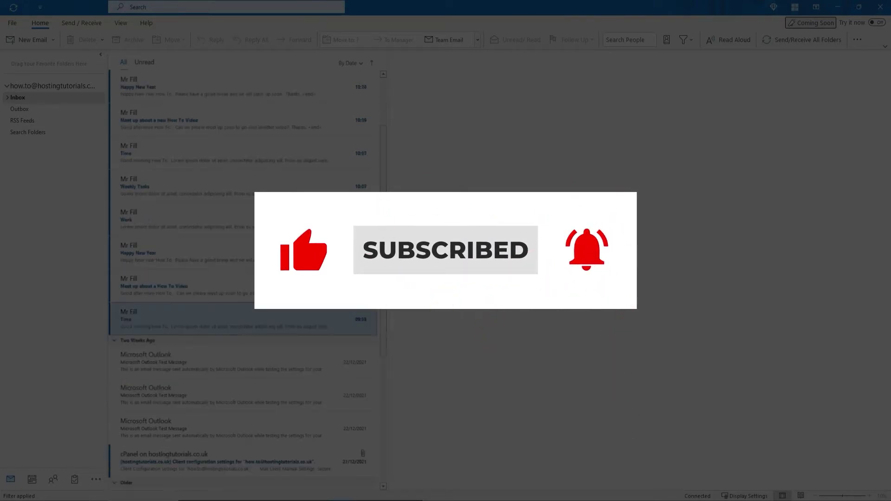
scroll(242, 281, down, 1)
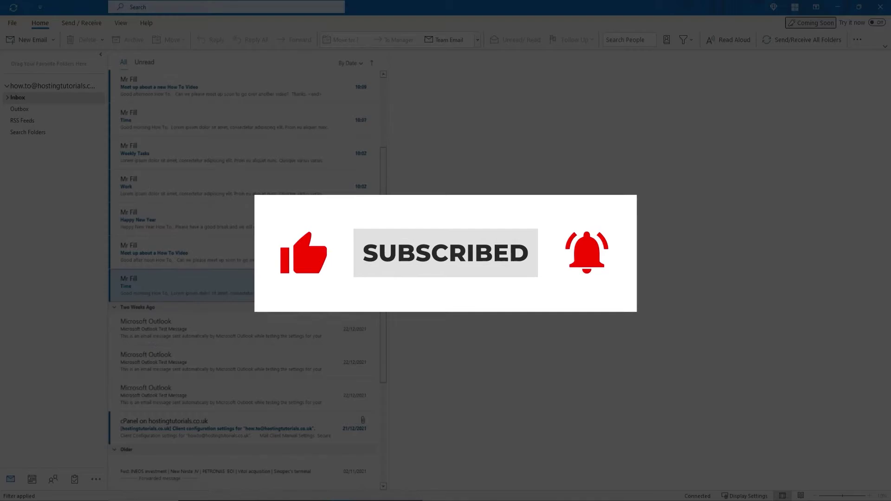
scroll(243, 282, down, 1)
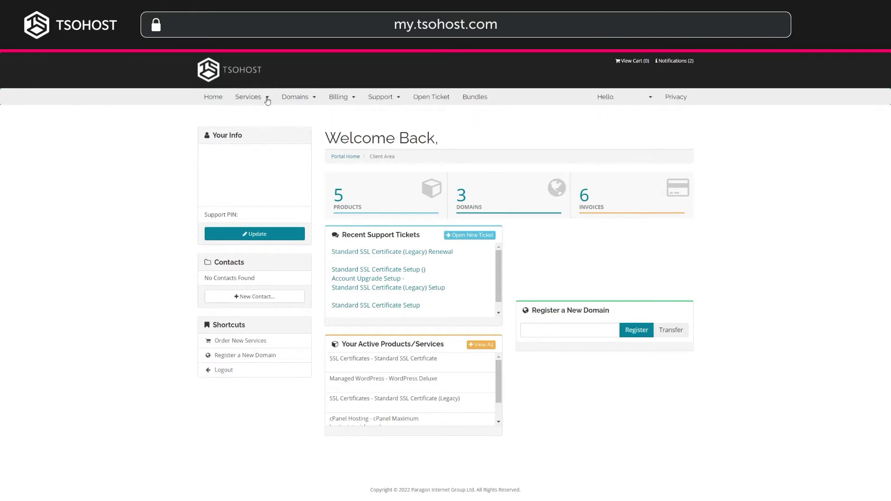
click(267, 100)
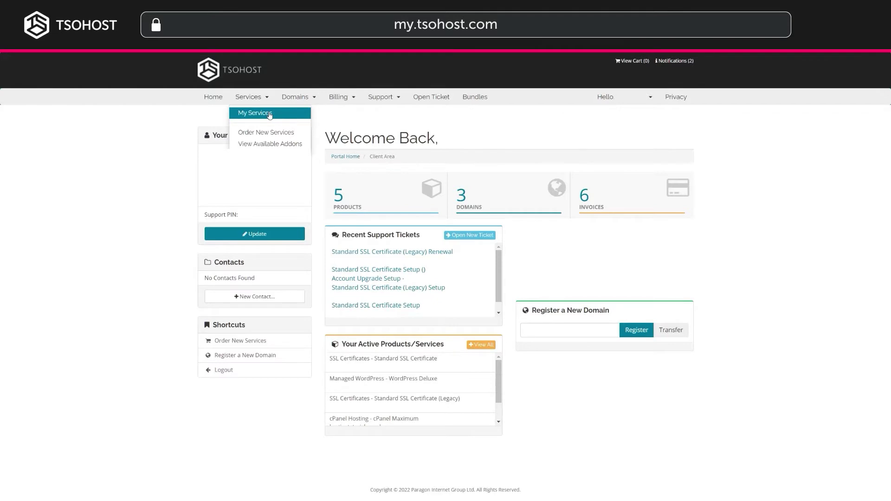
click(270, 115)
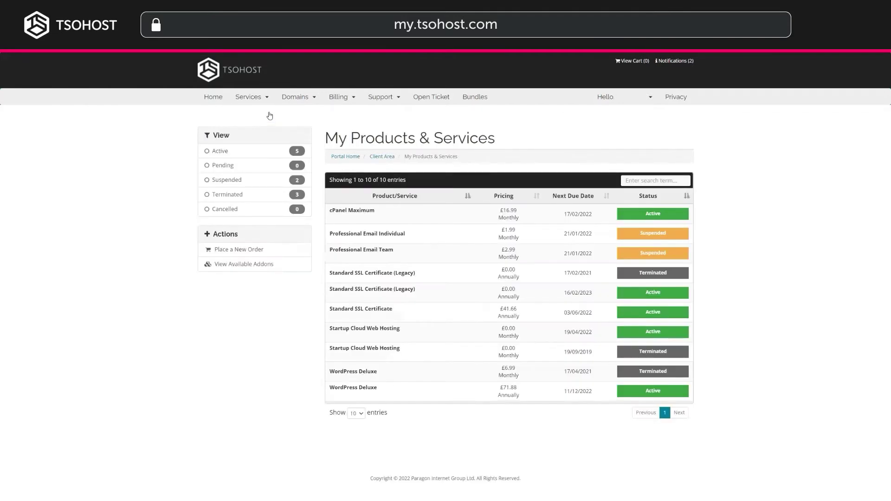
click(656, 220)
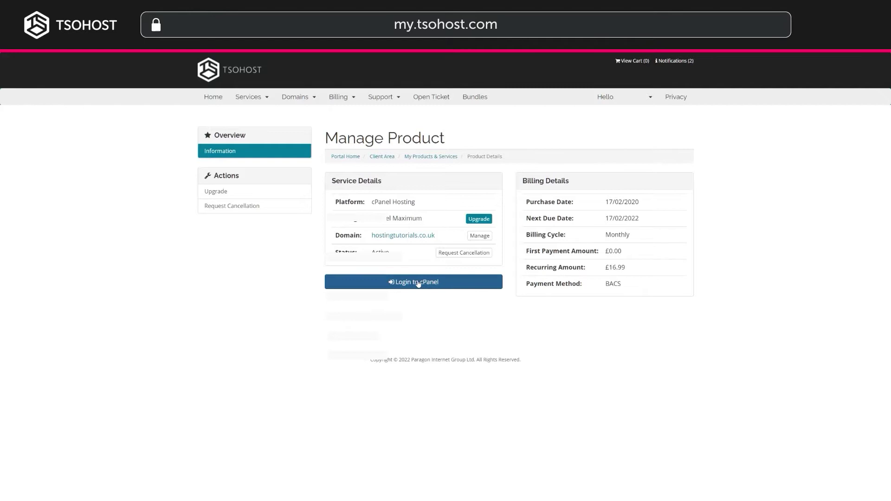
Step: Log into cPanel Admin and filter functions by 'email' to reach Email Accounts
click(415, 284)
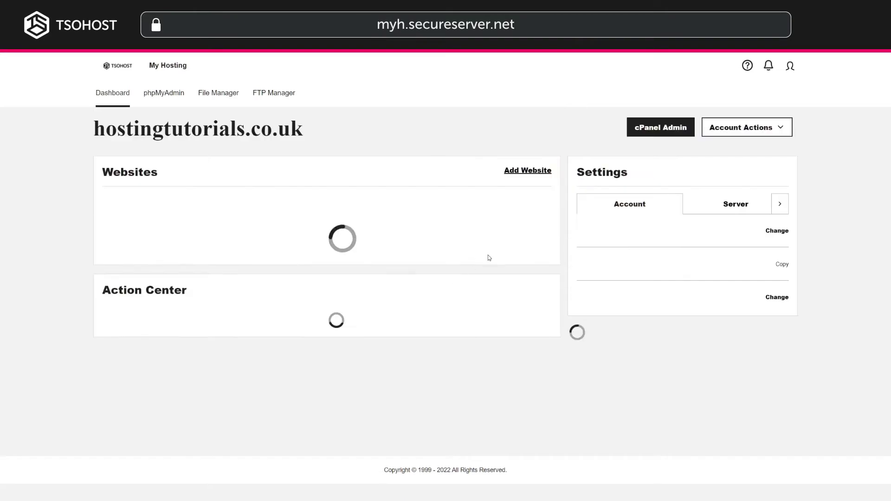
click(664, 132)
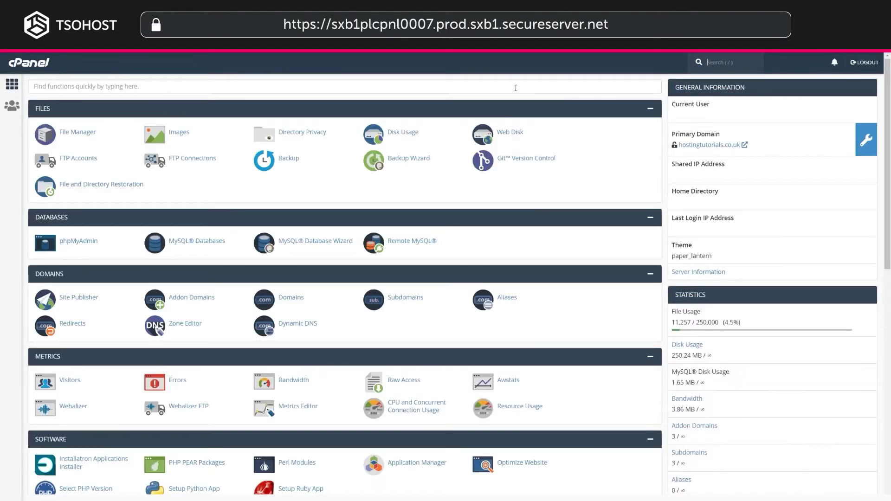
click(494, 88)
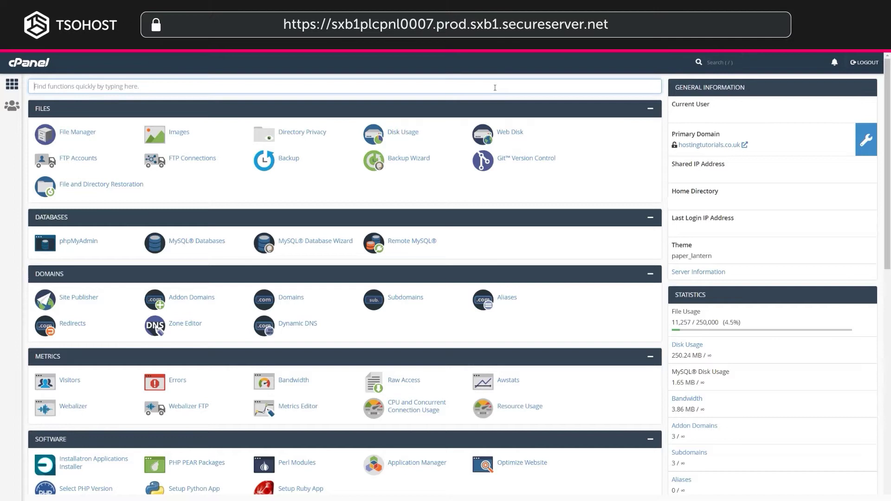
text(email)
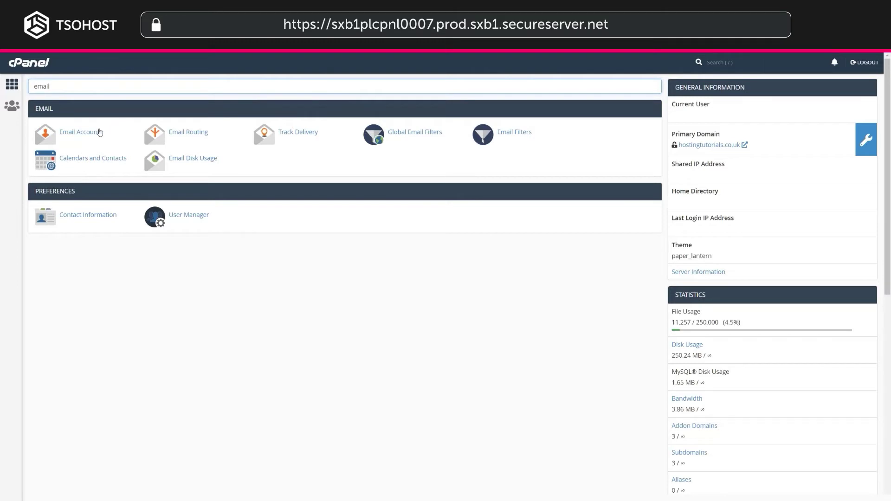
click(78, 133)
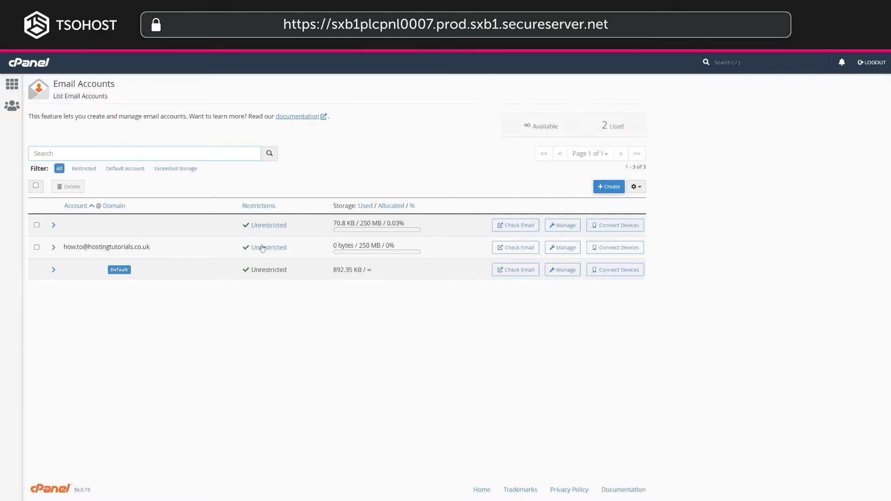
Step: View the mailbox's Connect Devices manual settings: sxb1plcpnl0007.prod.sxb1.secureserver.net, IMAP 993, SMTP 465
click(613, 251)
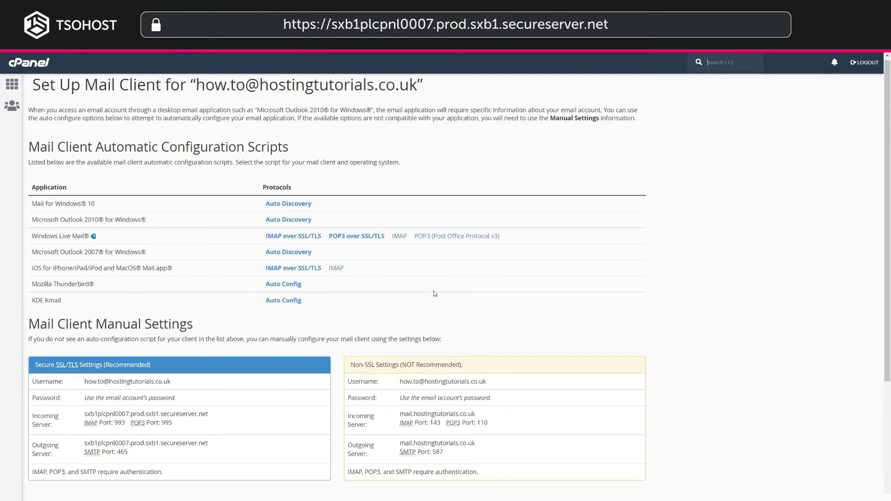
scroll(283, 332, down, 2)
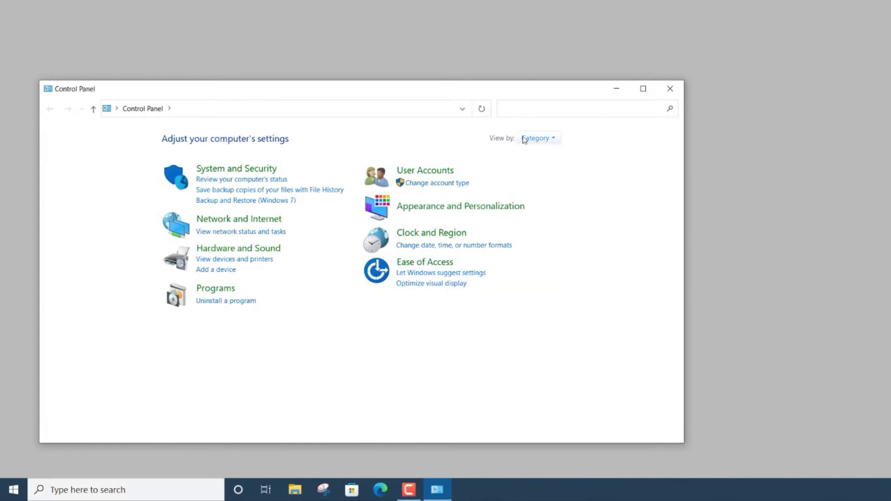
Step: Search Control Panel for 'mail' and launch Mail (Microsoft Outlook) setup
click(512, 111)
text(mail)
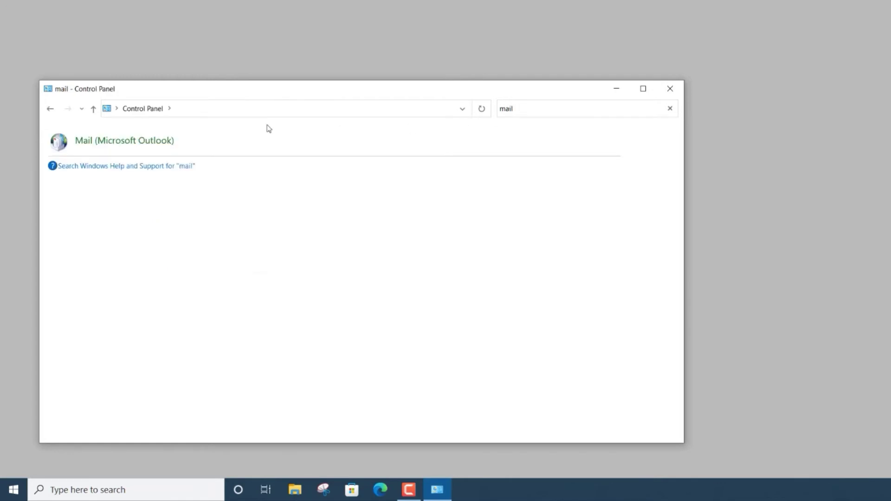
click(155, 144)
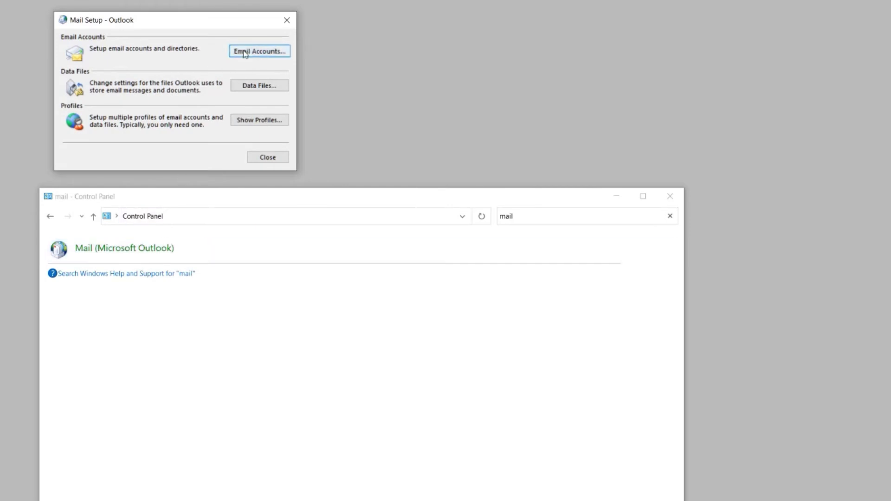
Step: From Email Accounts, select the IMAP account and choose Change to edit it
click(244, 52)
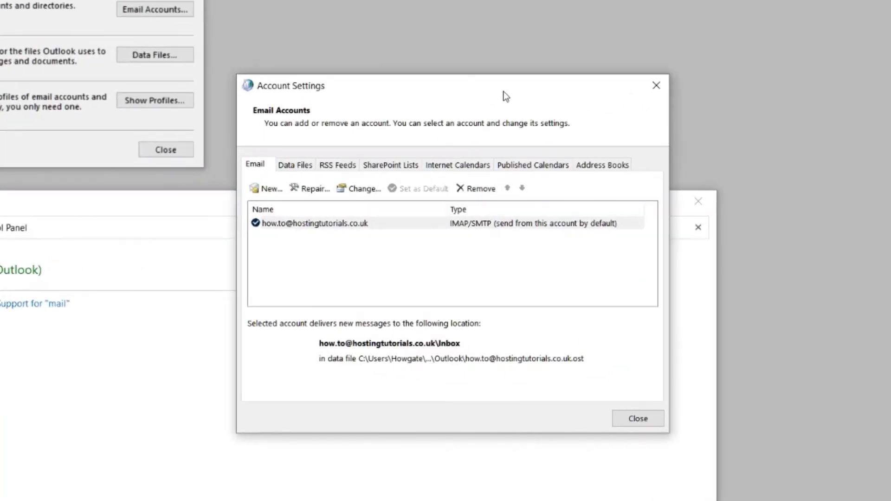
click(345, 225)
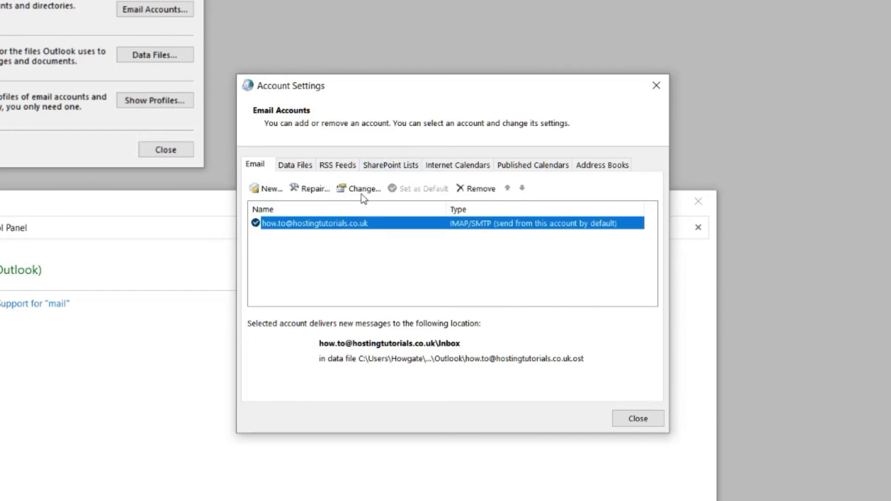
click(362, 191)
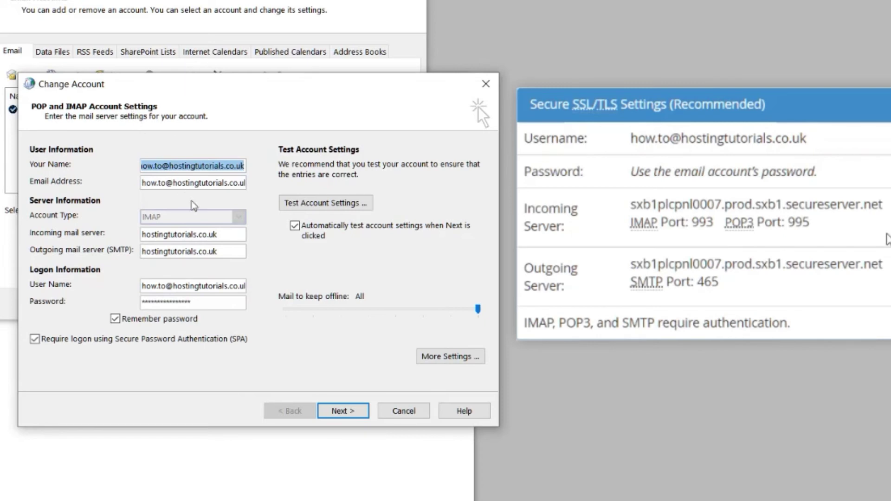
Step: Replace both incoming and outgoing servers with sxb1plcpnl0007.prod.sxb1.secureserver.net and disable SPA logon
drag(229, 238, 95, 227)
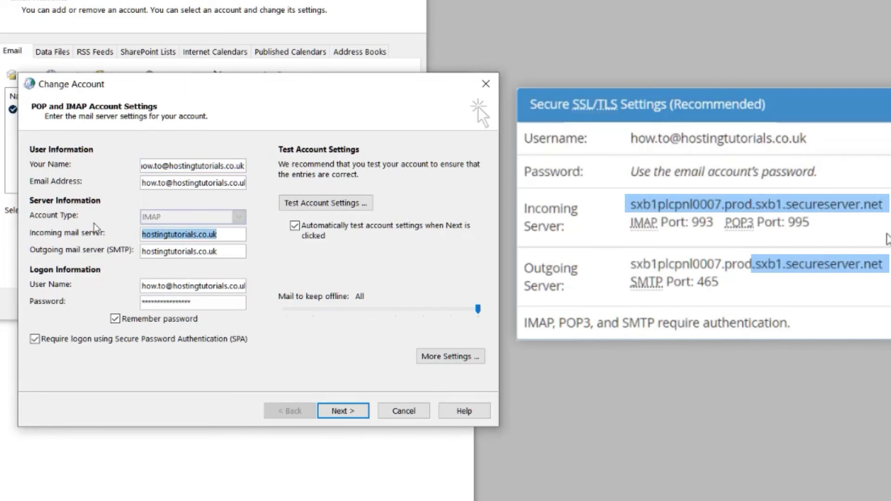
text(sxb1plcpnl0007.prod.sxb1.secureserver.net)
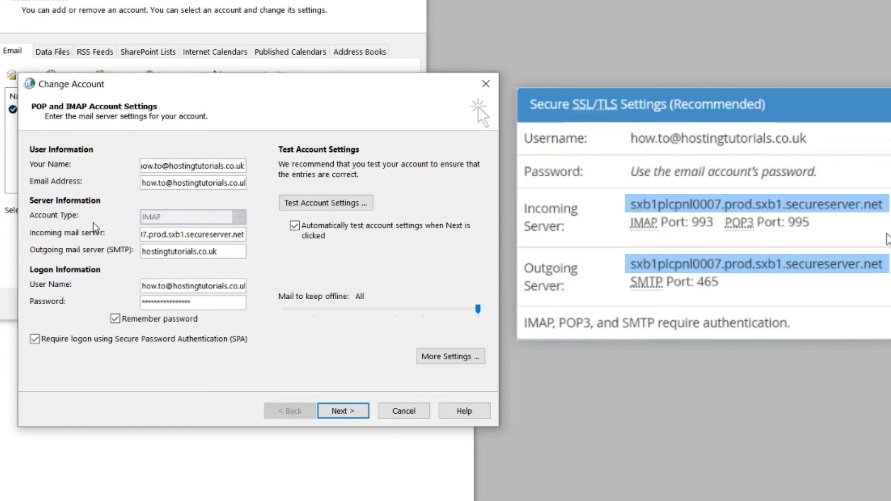
drag(233, 252, 116, 251)
text(sxb1plcpnl0007.prod.sxb1.secureserver.net)
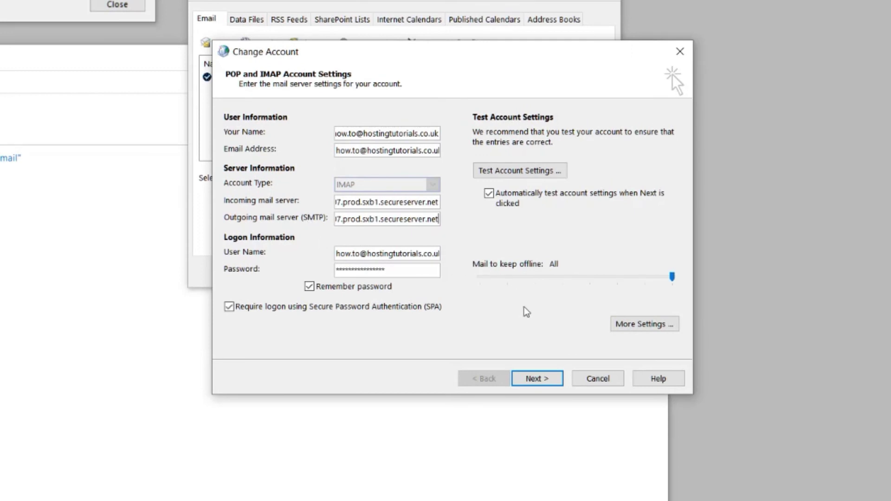
click(242, 312)
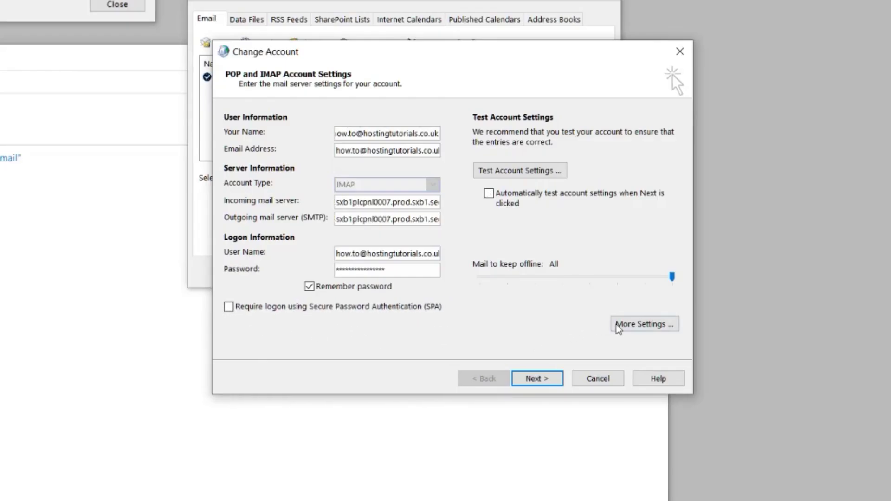
click(618, 325)
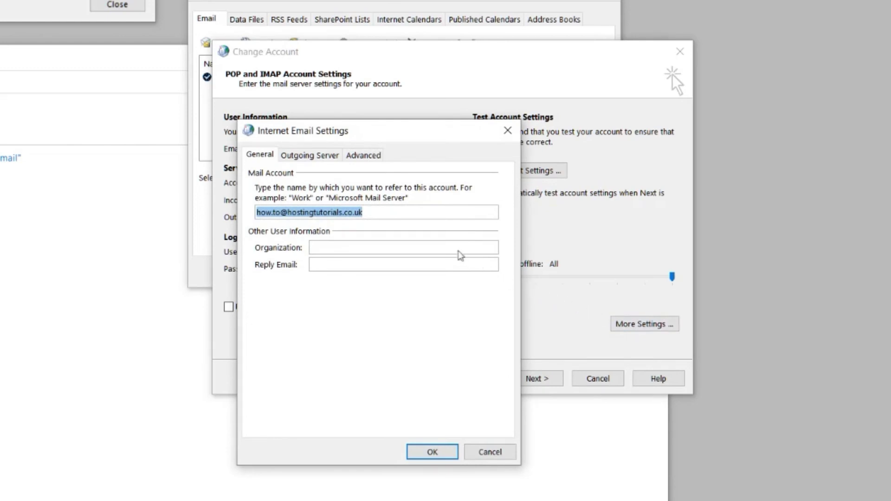
Step: On the Advanced tab, set IMAP port 993 and SMTP port 465, both using SSL/TLS
click(372, 157)
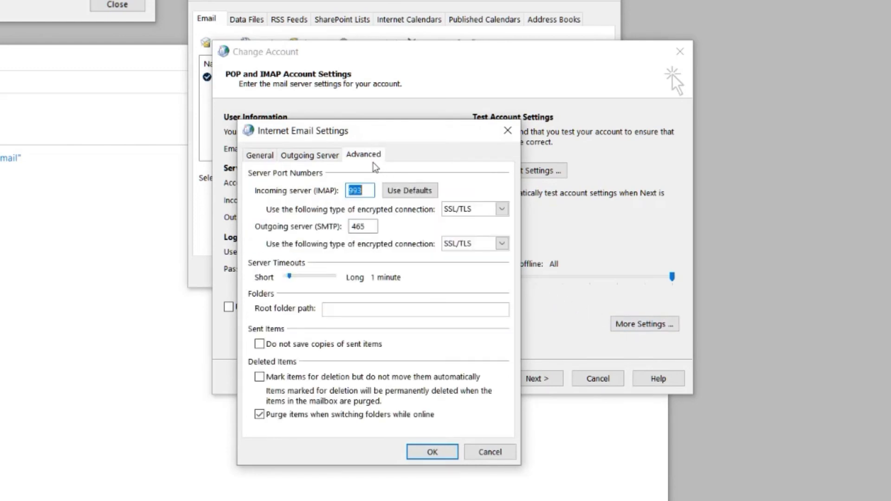
click(372, 191)
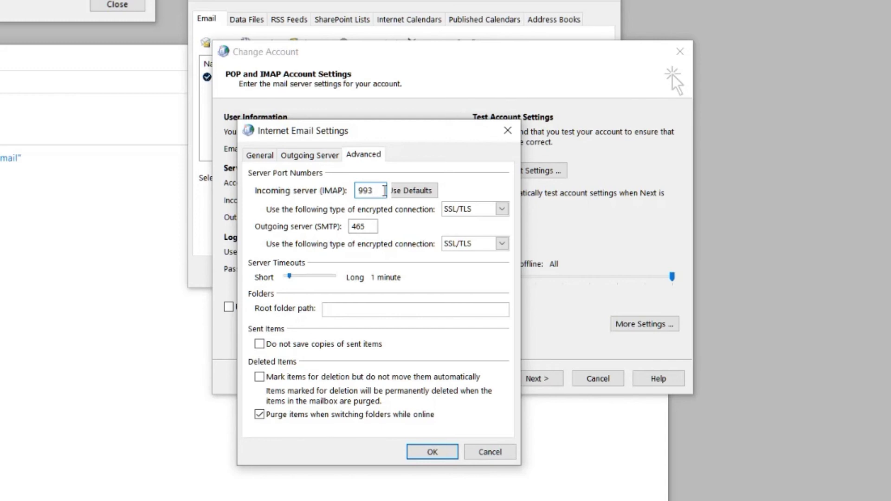
click(373, 225)
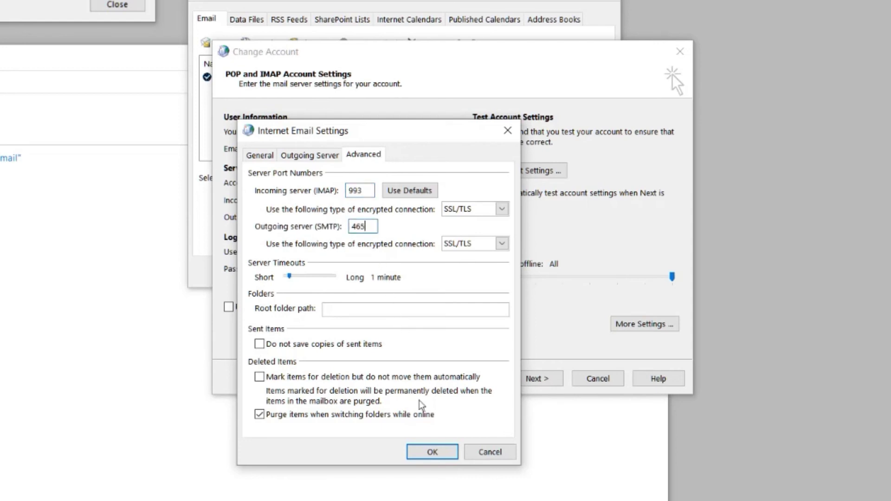
Step: Apply the port settings, pass Test Account Settings, and continue to save the account
click(432, 452)
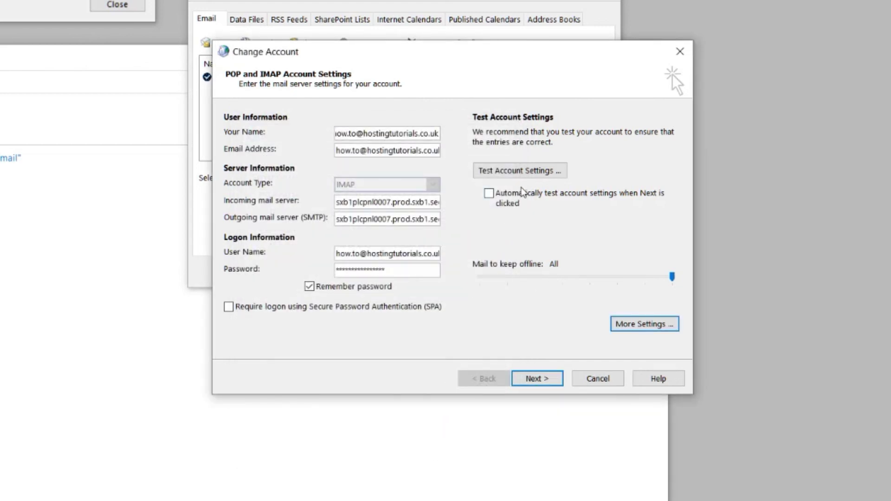
click(526, 172)
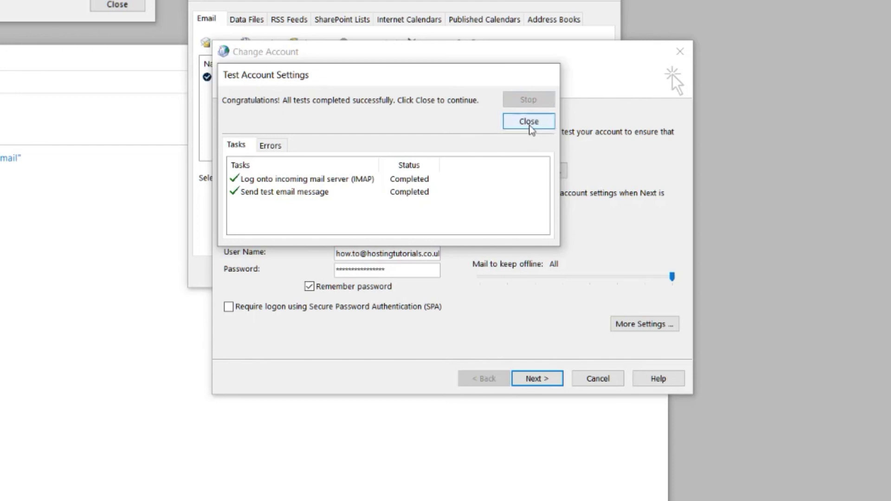
click(529, 121)
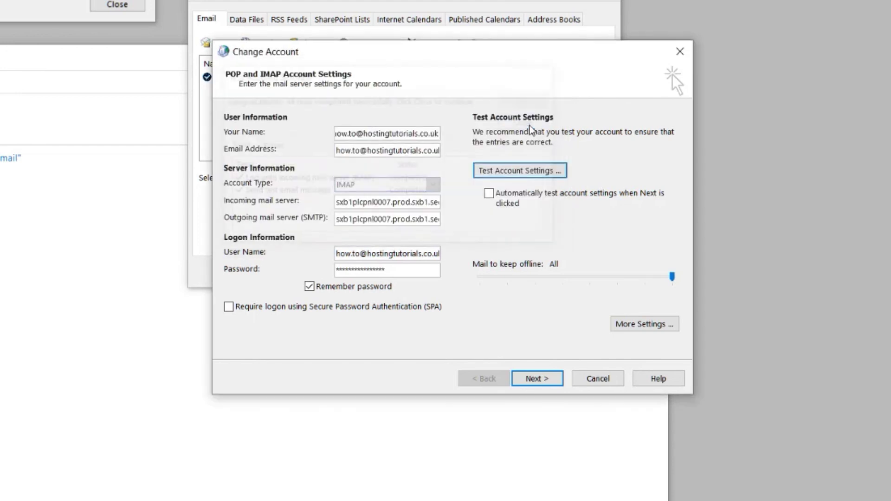
click(537, 378)
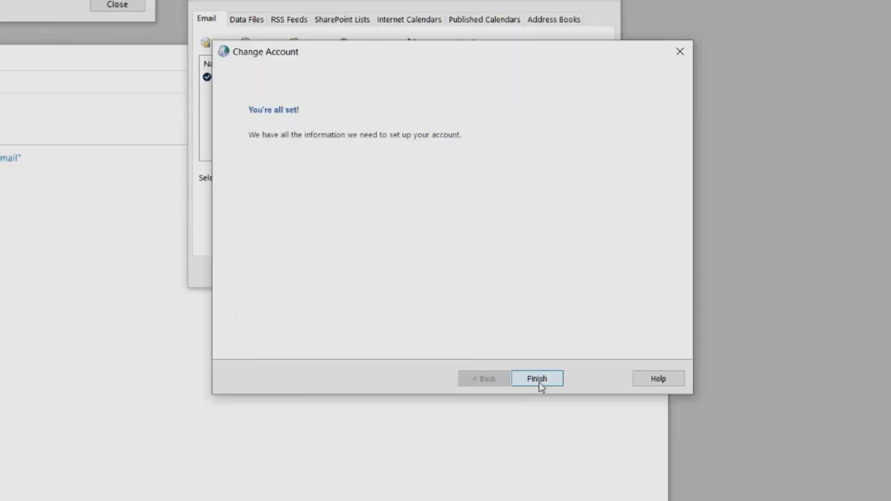
click(538, 382)
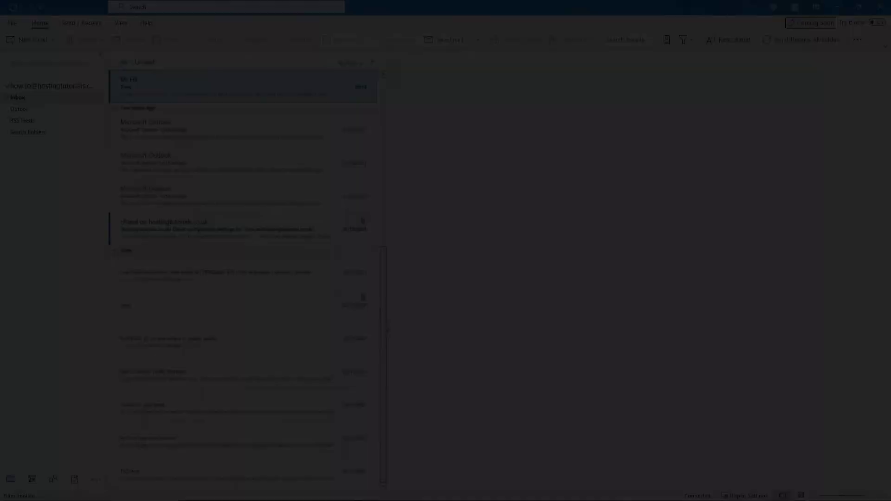